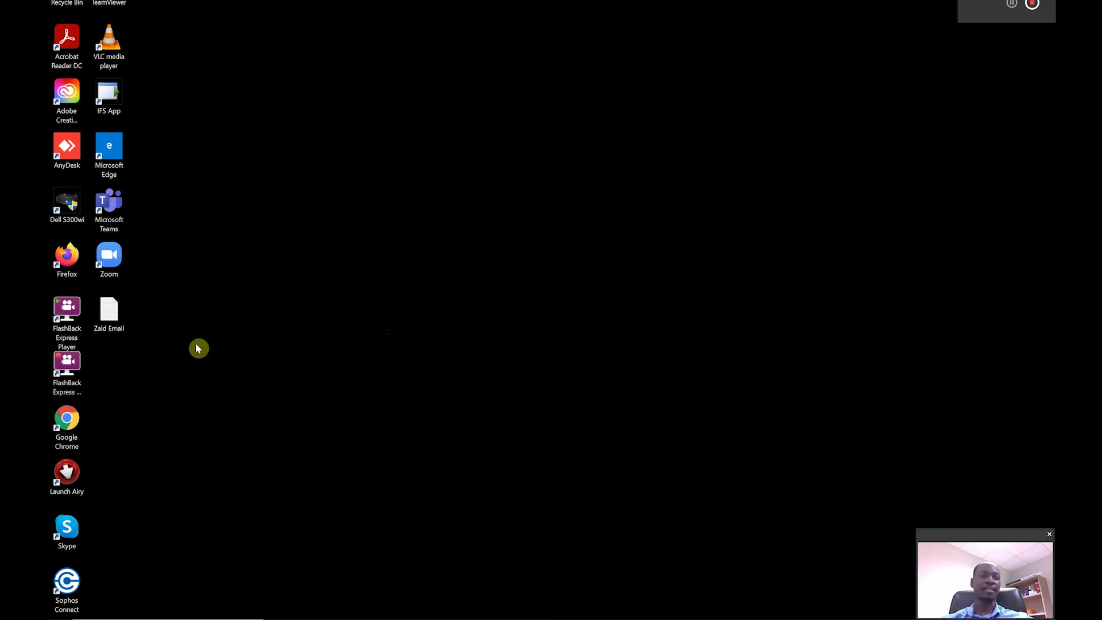
# - Launch Google Chrome and sign in to the QNAP QTS web desktop
pyautogui.doubleClick(67, 419)
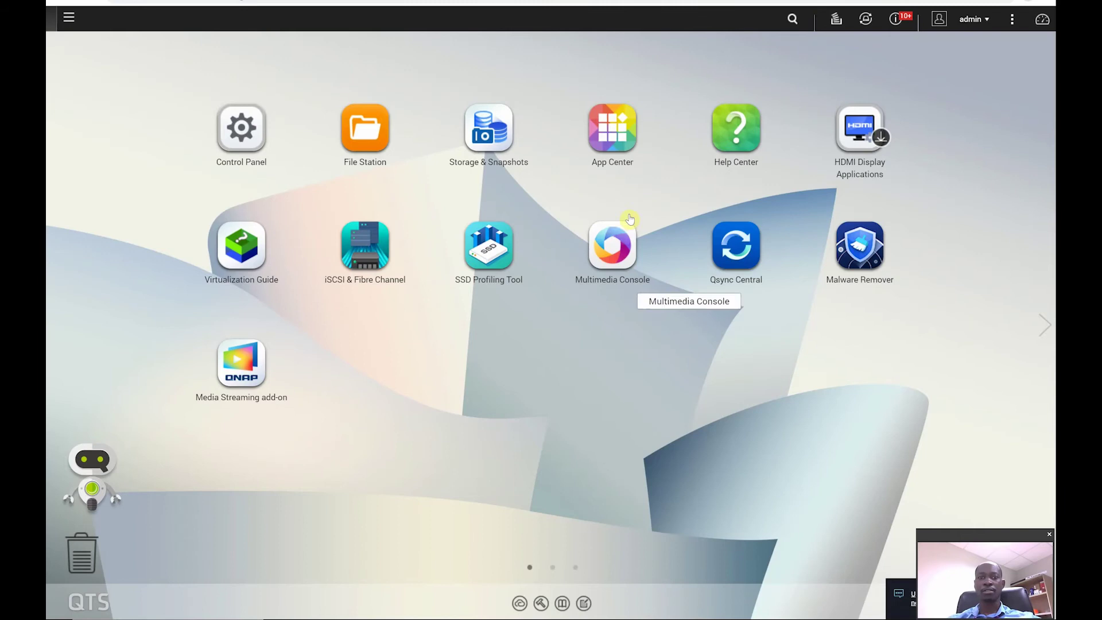
# - In App Center's Backup/ Sync category, view the installed HBS 3 Hybrid Backup Sync entry
pyautogui.click(617, 123)
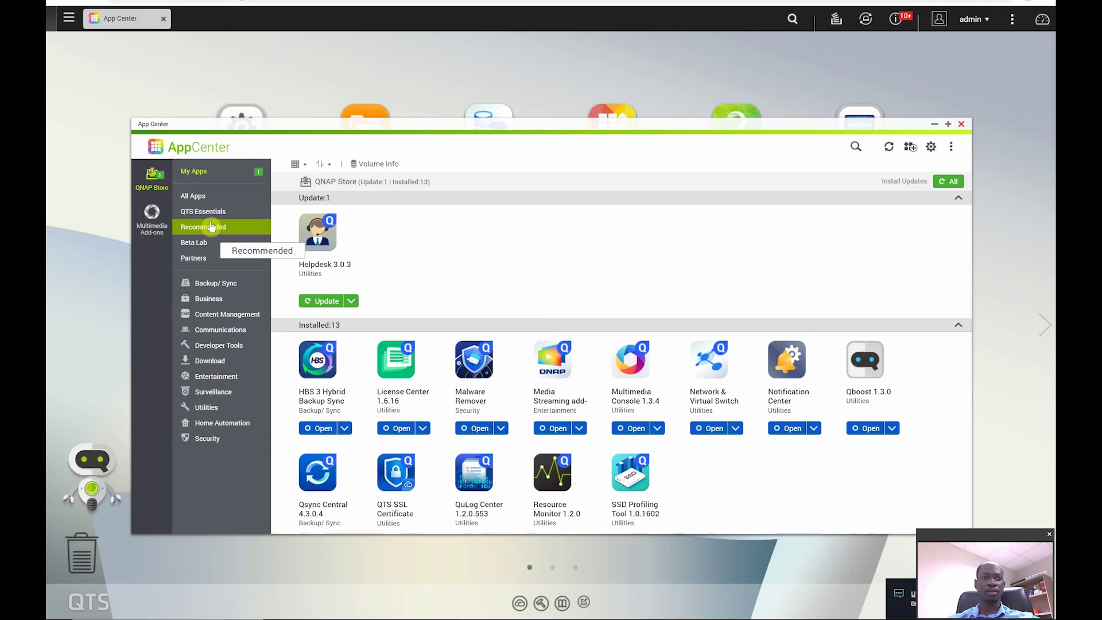
pyautogui.click(217, 284)
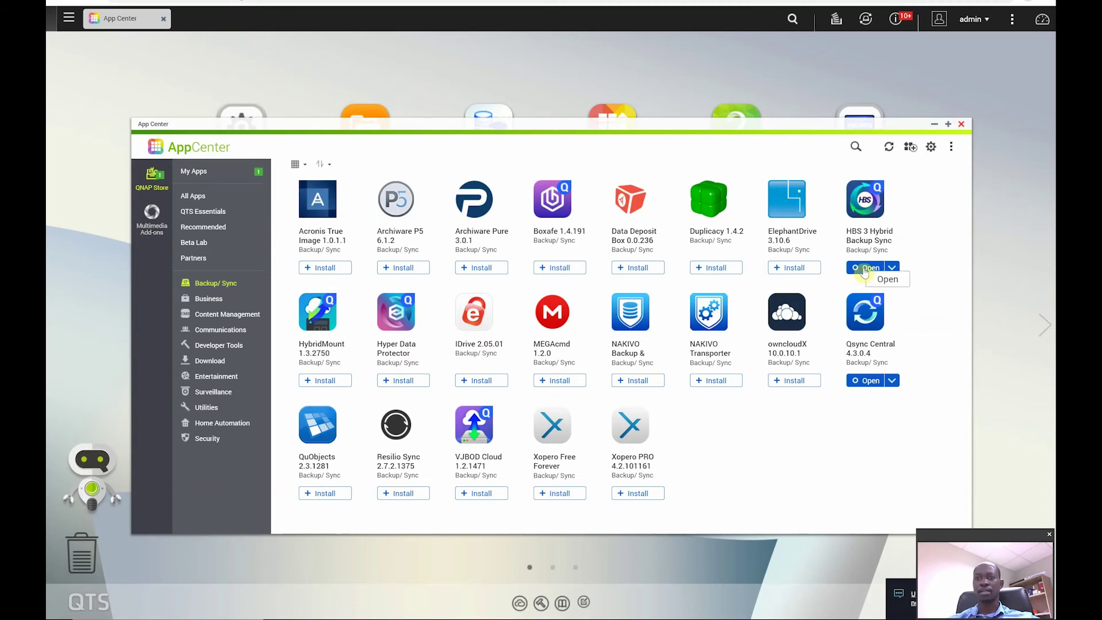
pyautogui.click(865, 199)
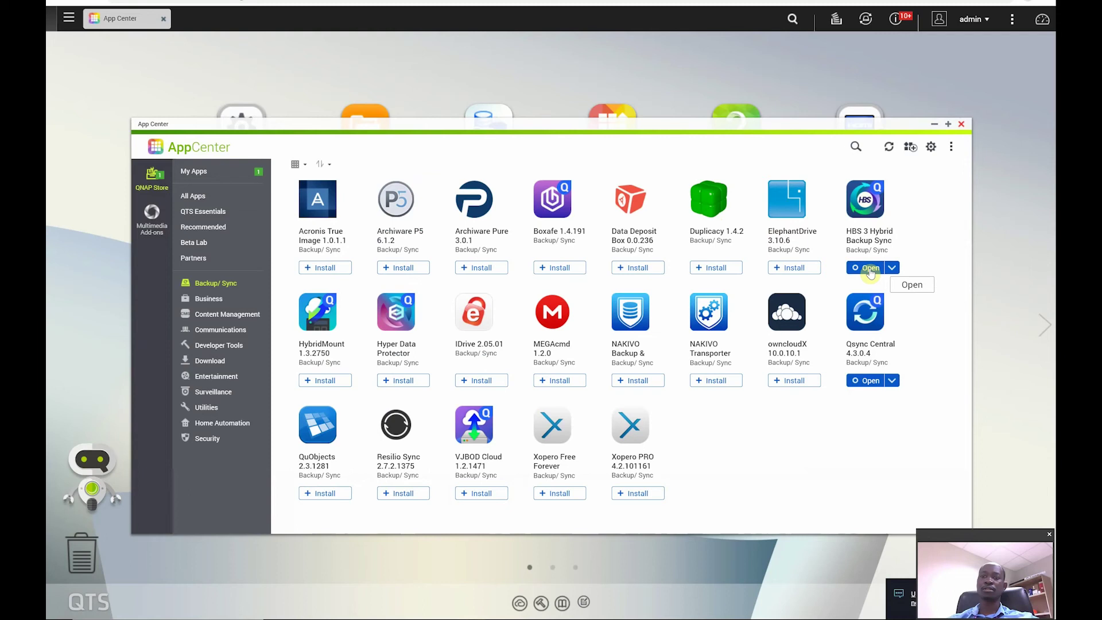
# - Launch HBS 3, go to Backup & Restore, and expand the Back Up Now choices
pyautogui.click(870, 270)
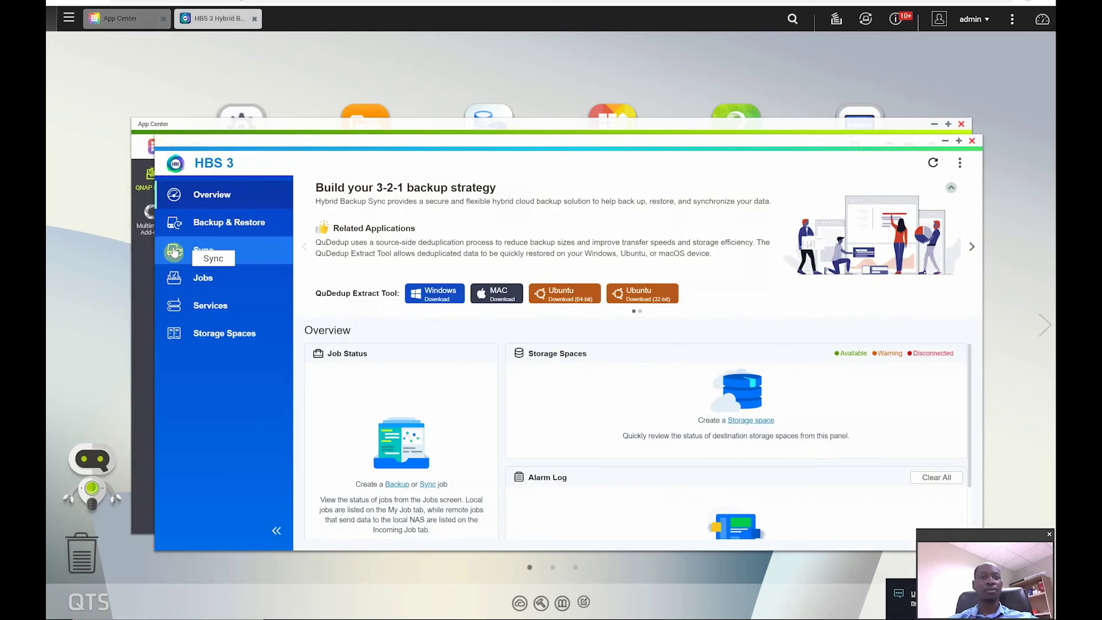
pyautogui.click(224, 229)
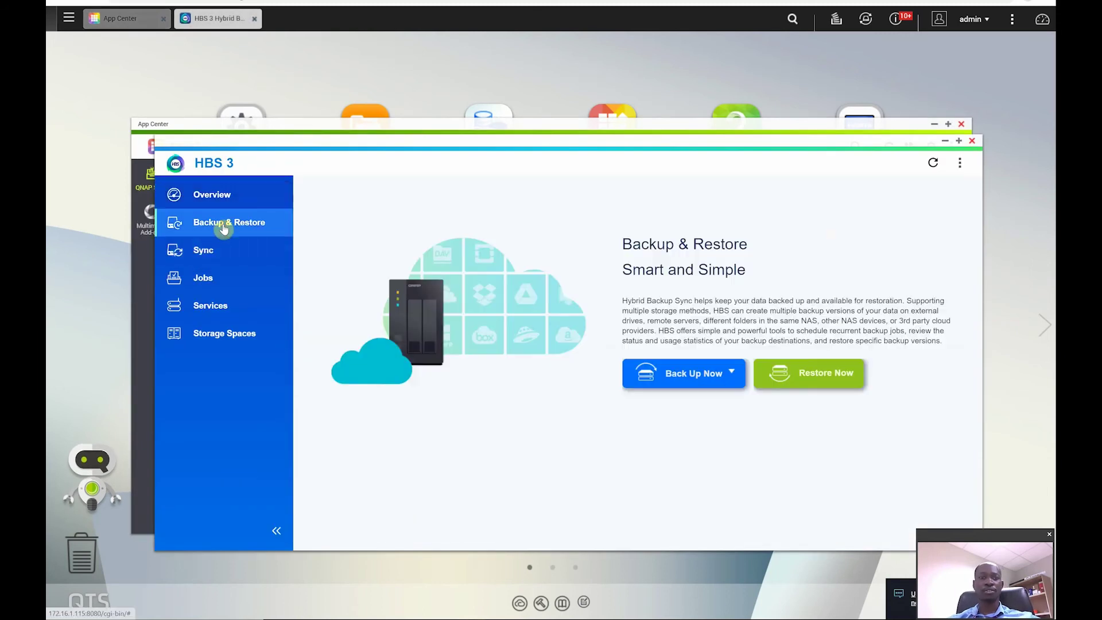
pyautogui.click(729, 377)
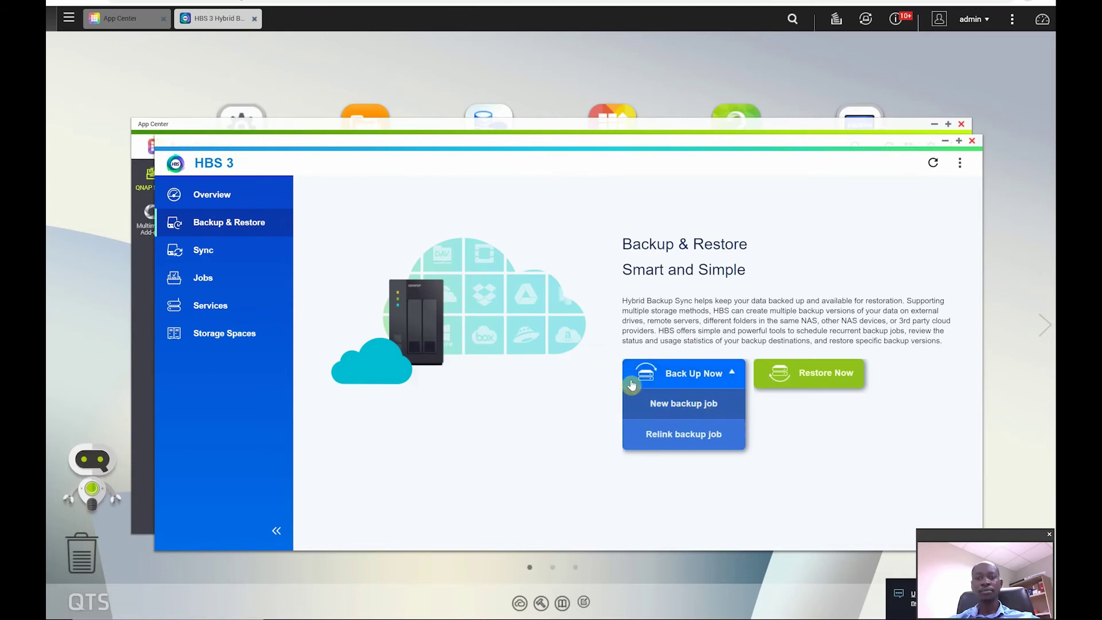
# - Start a new backup job with the SRBackup folder (1.63 TB) under BackupVol1 as source
pyautogui.click(649, 402)
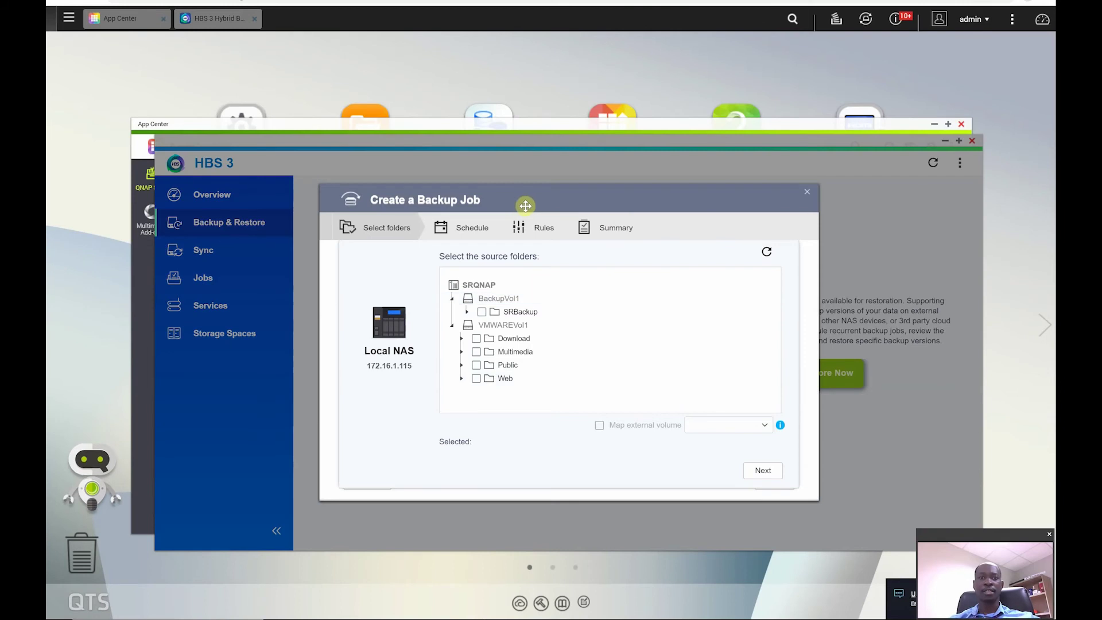
pyautogui.moveTo(523, 205); pyautogui.dragTo(526, 167)
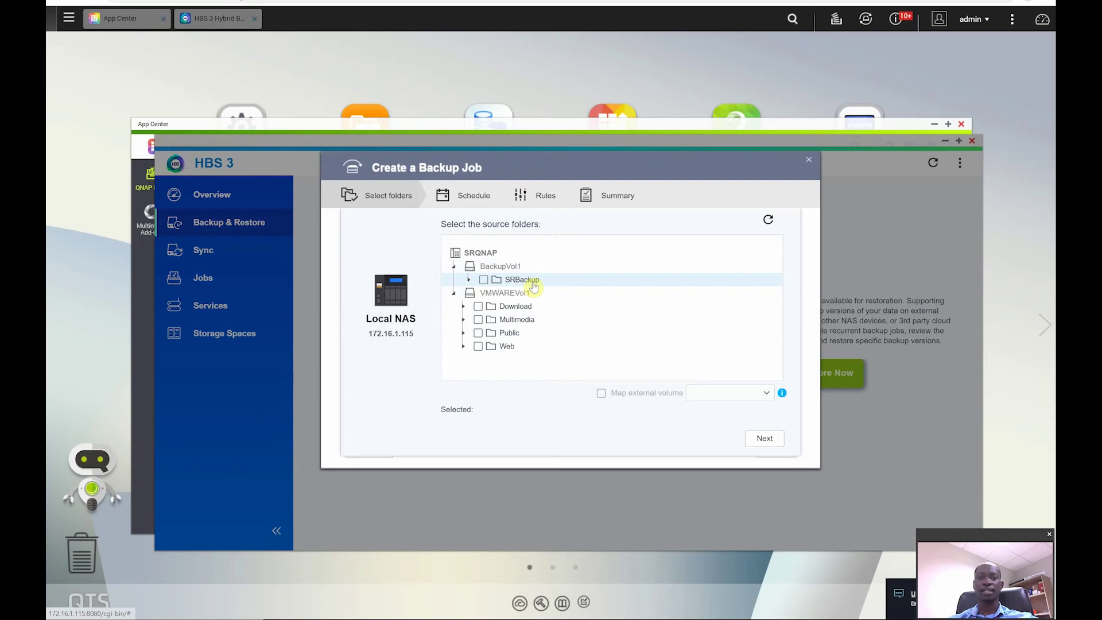
pyautogui.click(469, 280)
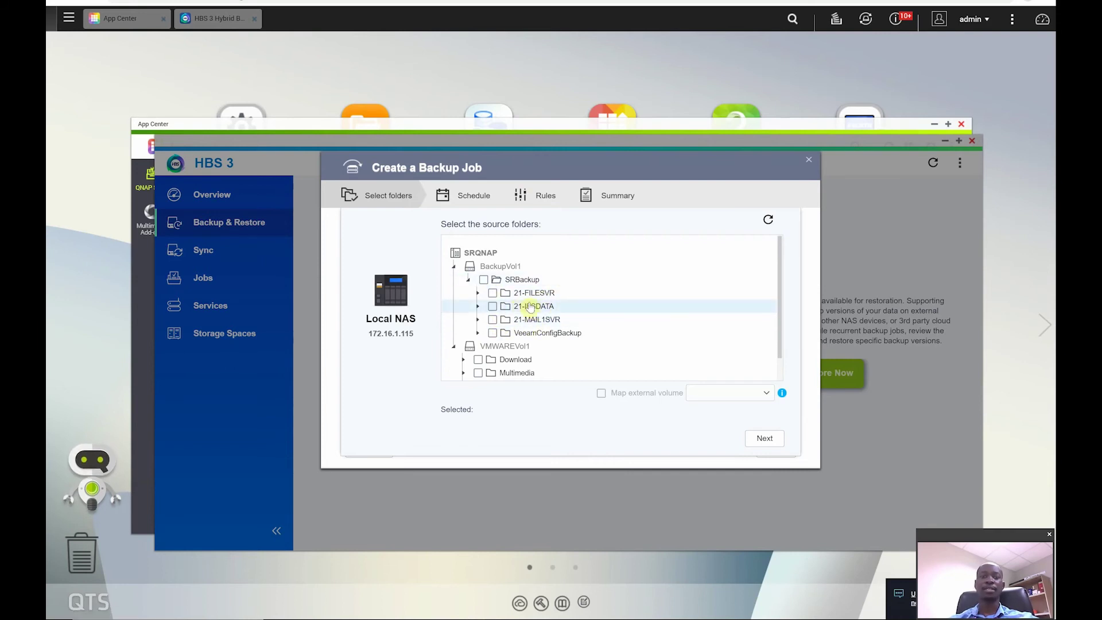
pyautogui.click(469, 280)
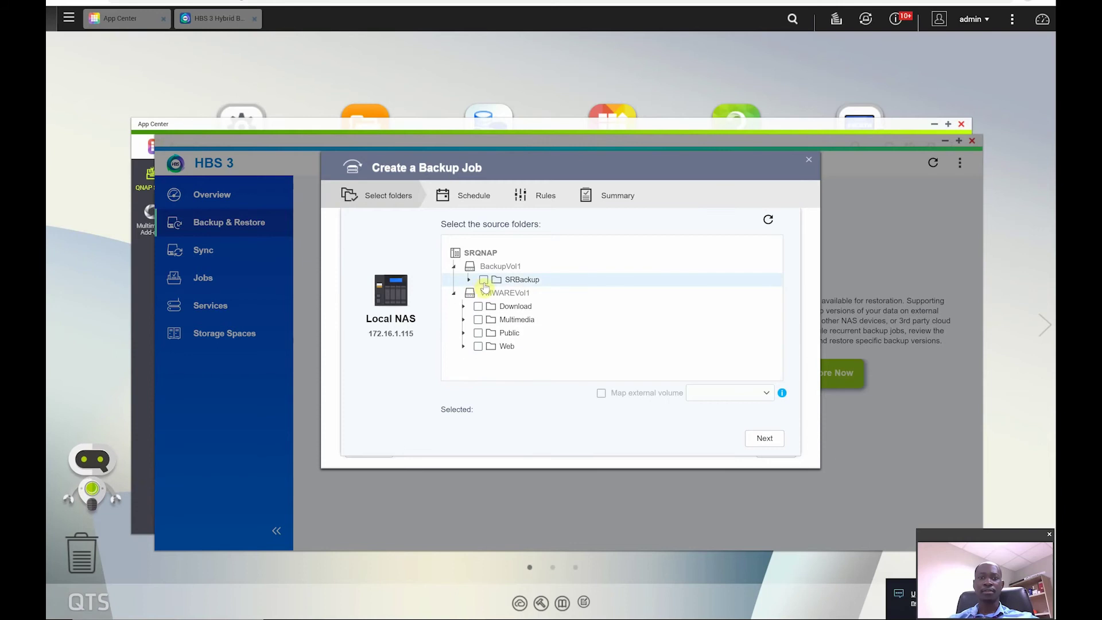
pyautogui.click(484, 280)
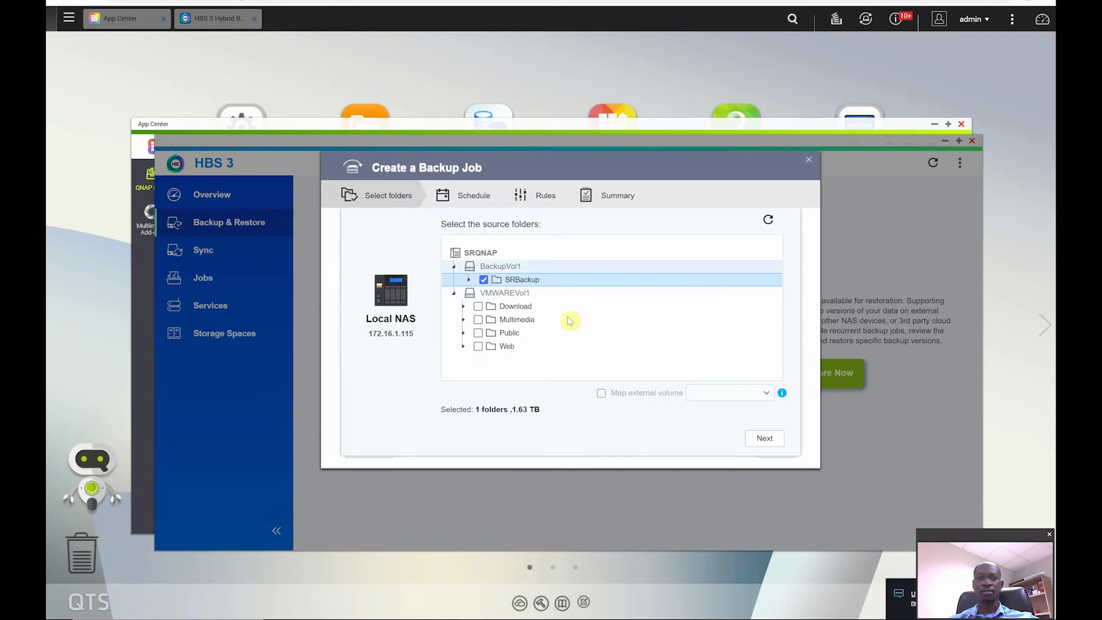
# - On the destination page, select Remote NAS to reveal the existing HAQNAP account
pyautogui.click(765, 439)
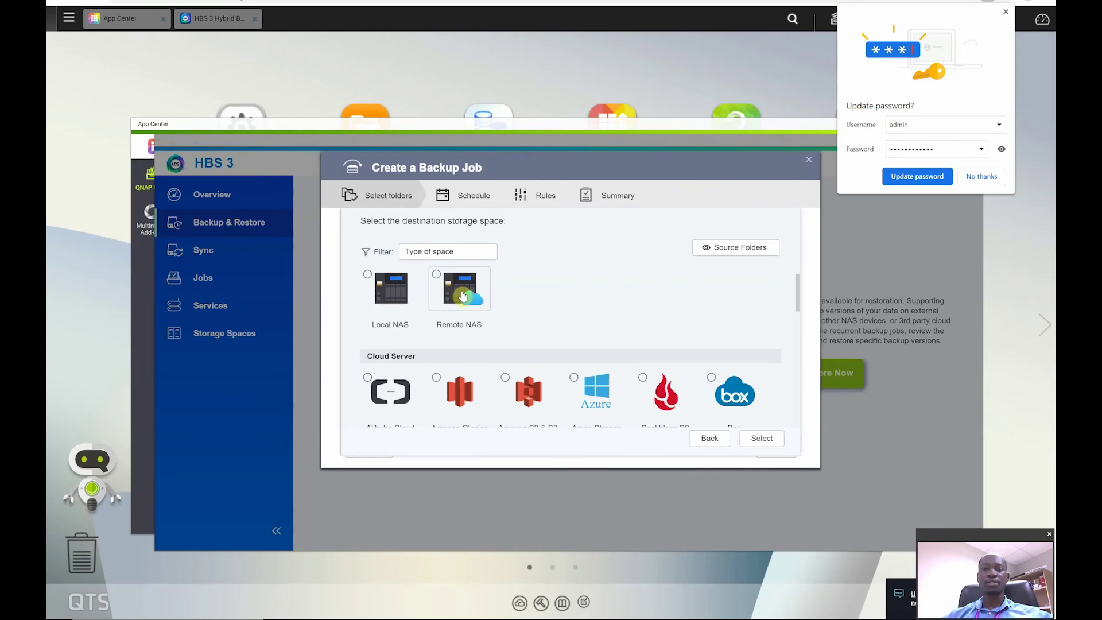
pyautogui.click(463, 295)
pyautogui.scroll(-1, 524, 332)
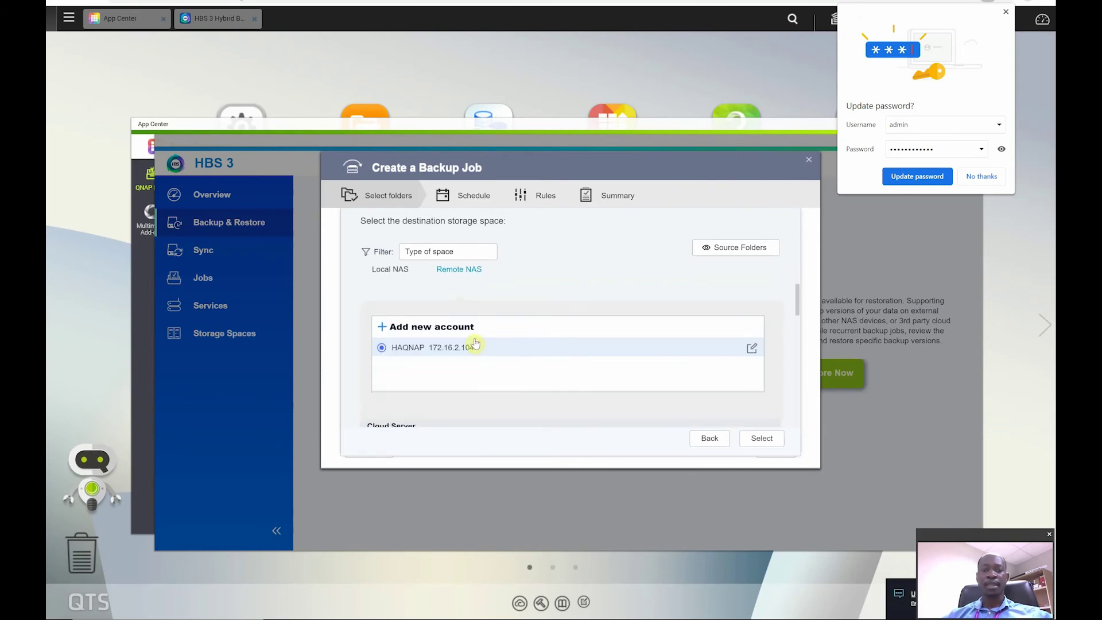
# - Add a remote NAS account named DRQNAP at 172.16.2.105 and run server detection
pyautogui.click(428, 328)
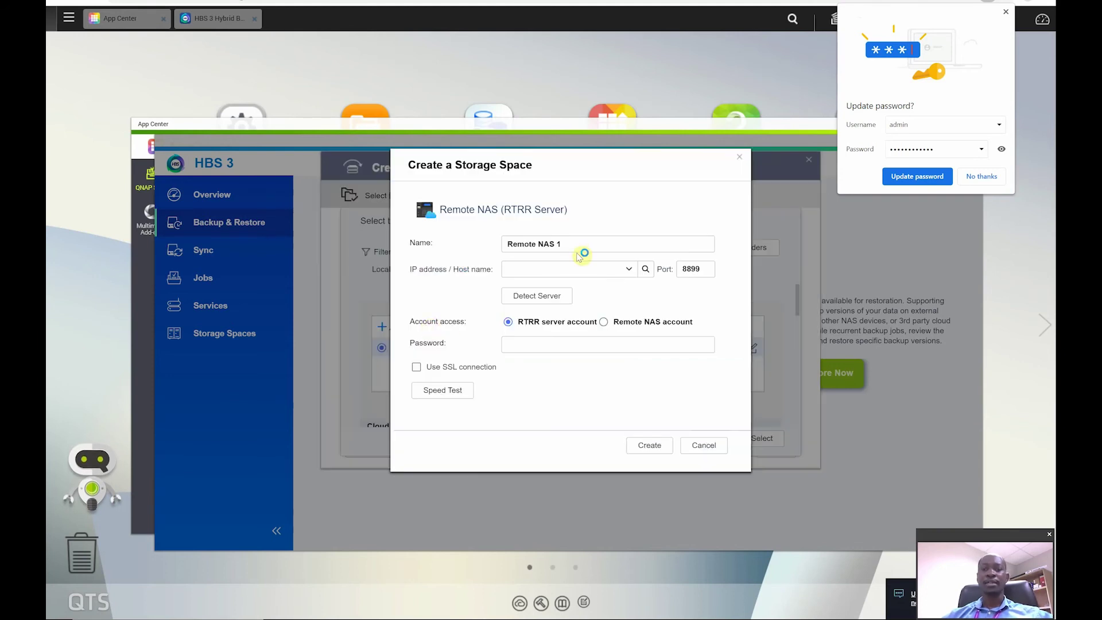
pyautogui.moveTo(577, 245); pyautogui.dragTo(450, 236)
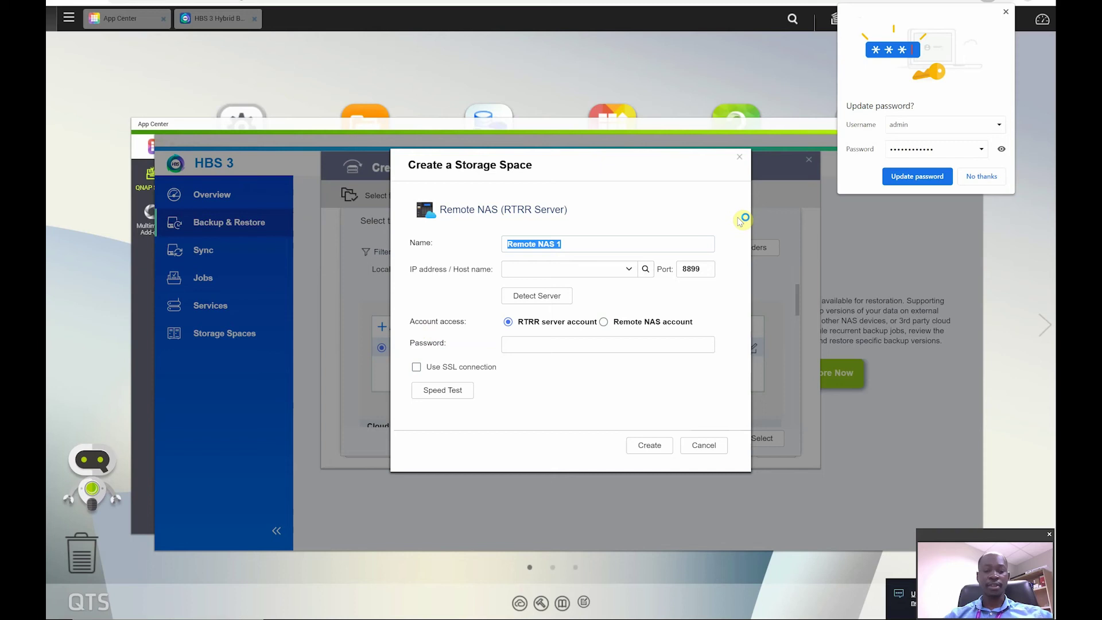
pyautogui.write('H')
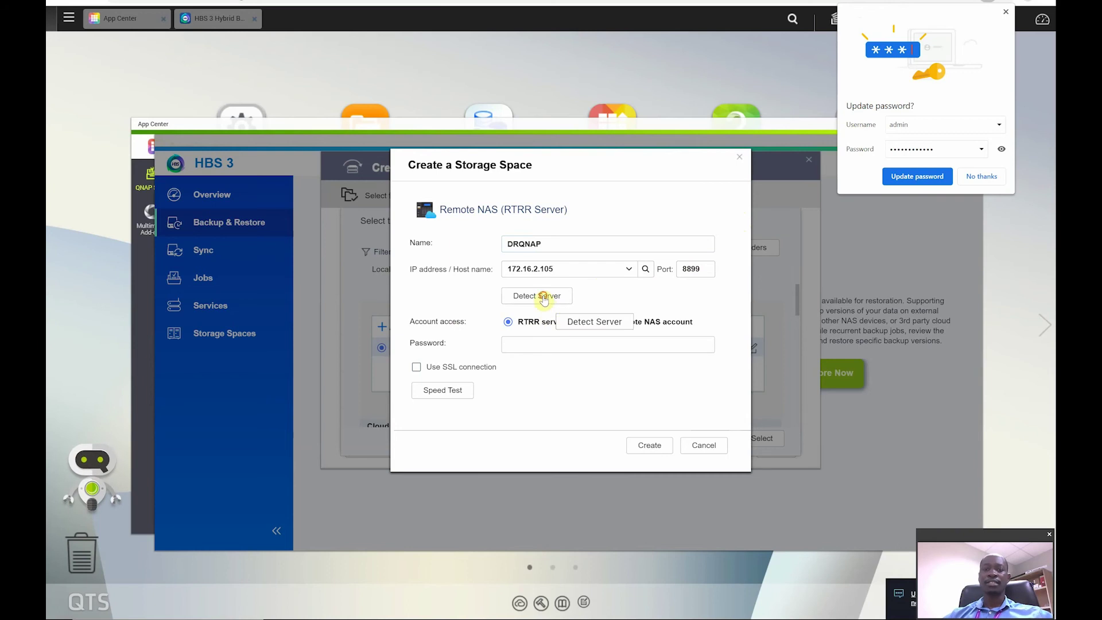
pyautogui.click(543, 297)
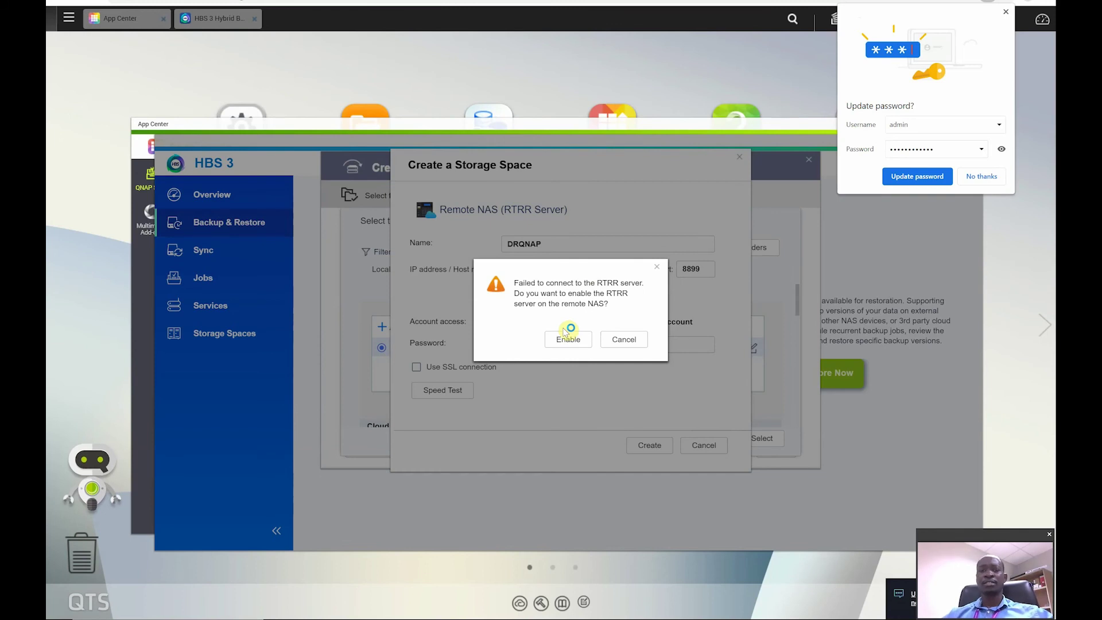
# - Agree to enable RTRR and log in to the remote NAS with its username and password
pyautogui.click(568, 340)
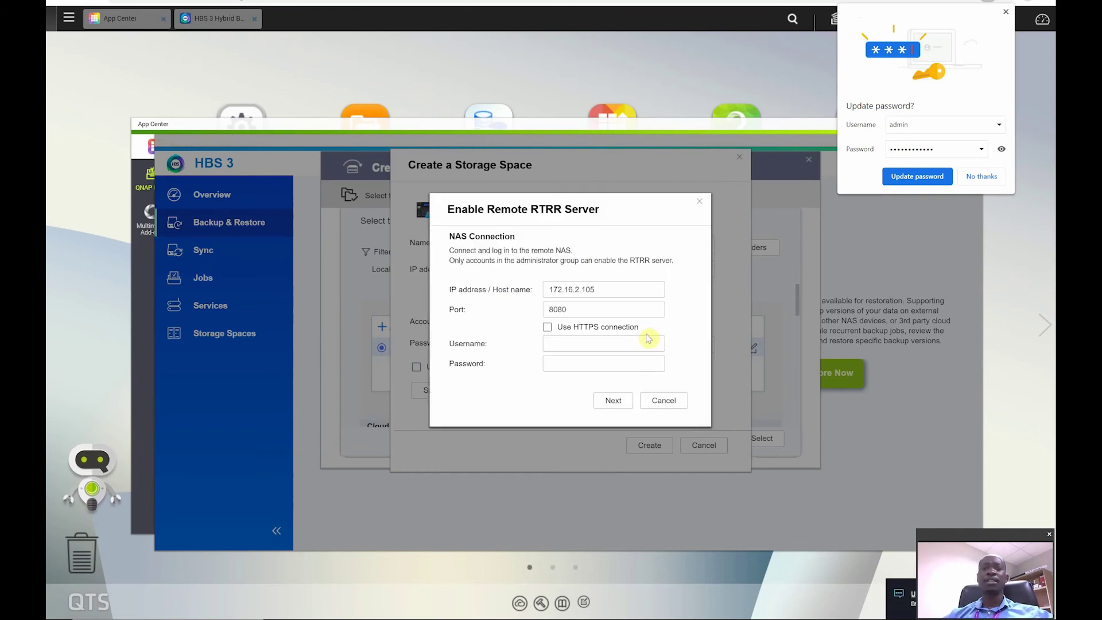
pyautogui.click(571, 341)
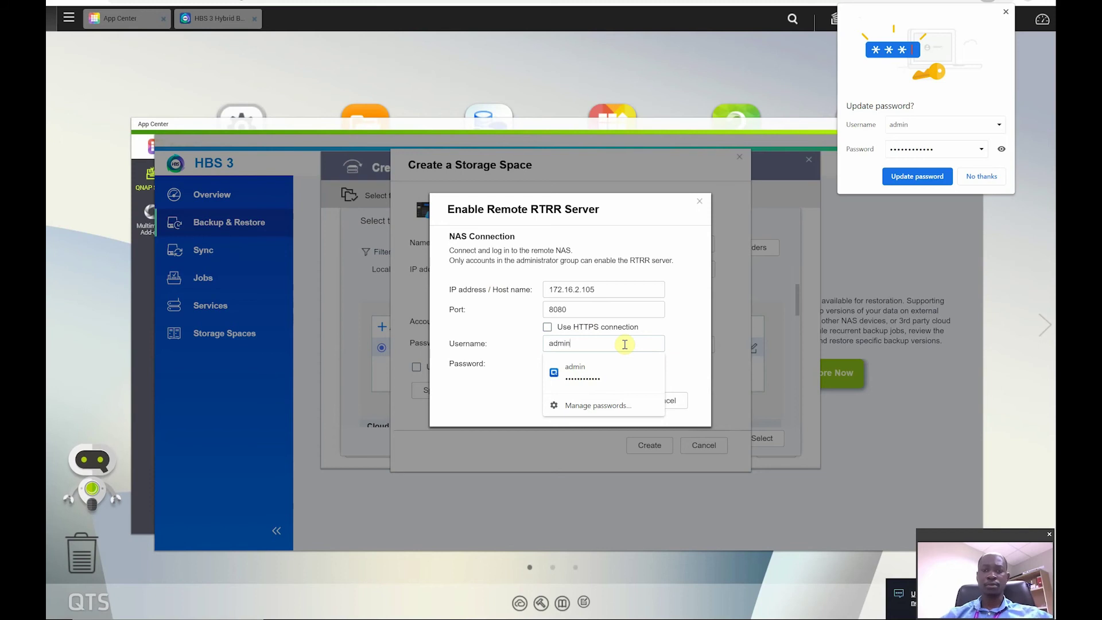
pyautogui.press('Tab')
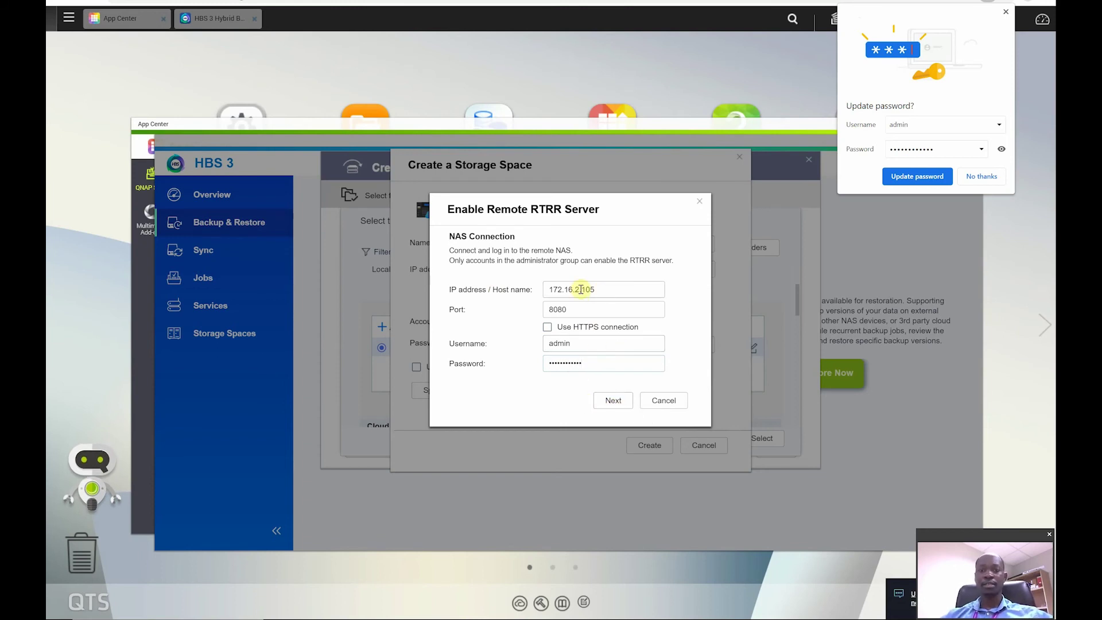
pyautogui.click(614, 401)
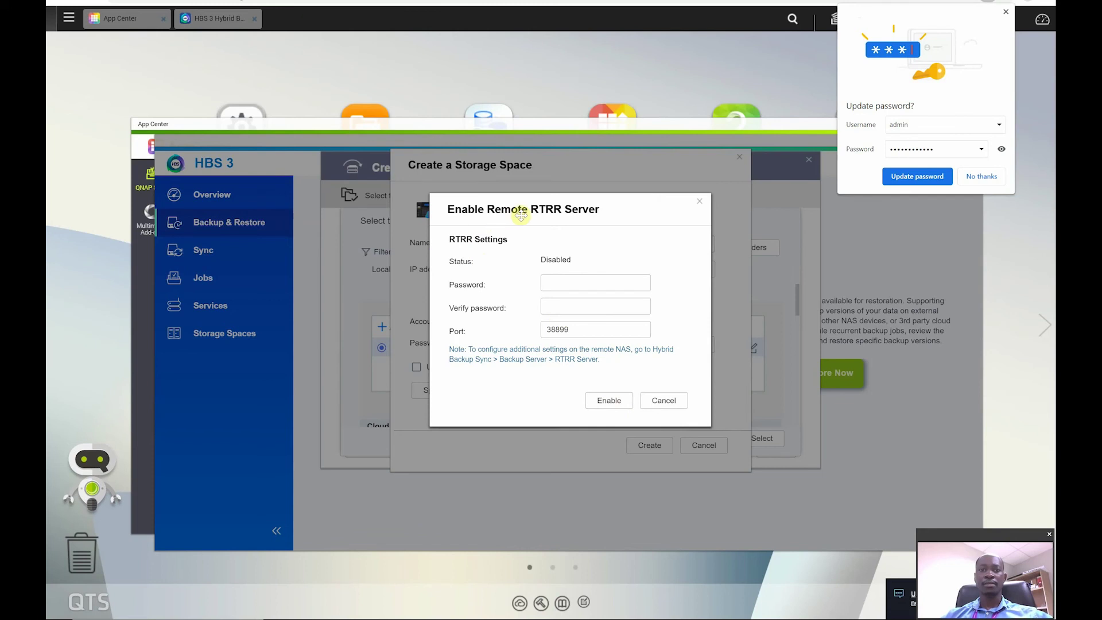
# - Enter and confirm the RTRR server password and enable the remote RTRR server on port 38899
pyautogui.click(560, 285)
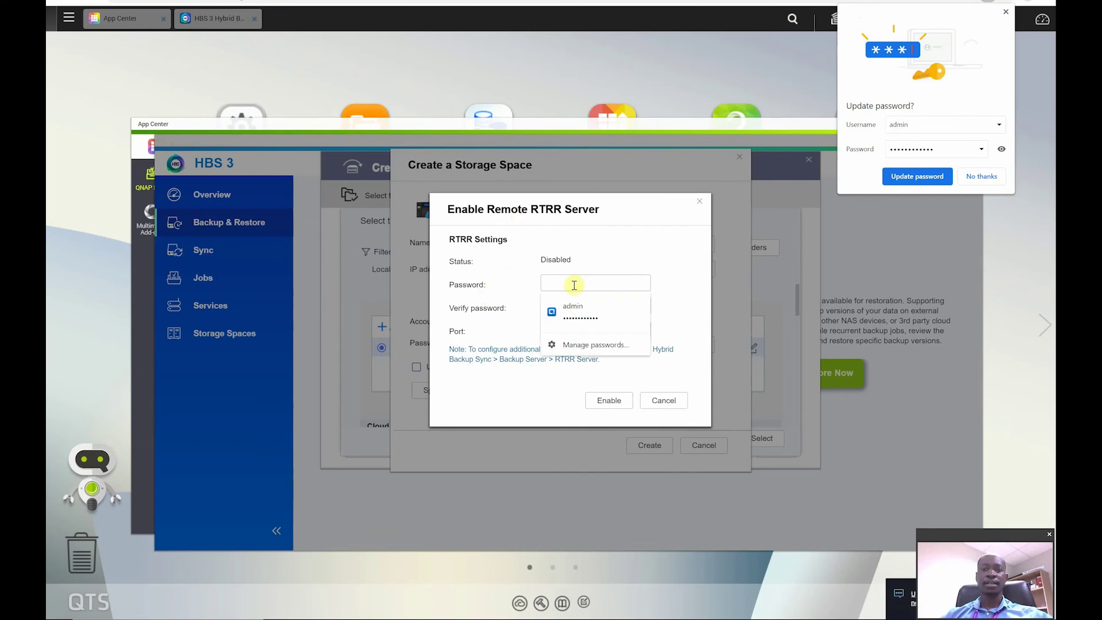
pyautogui.write('a')
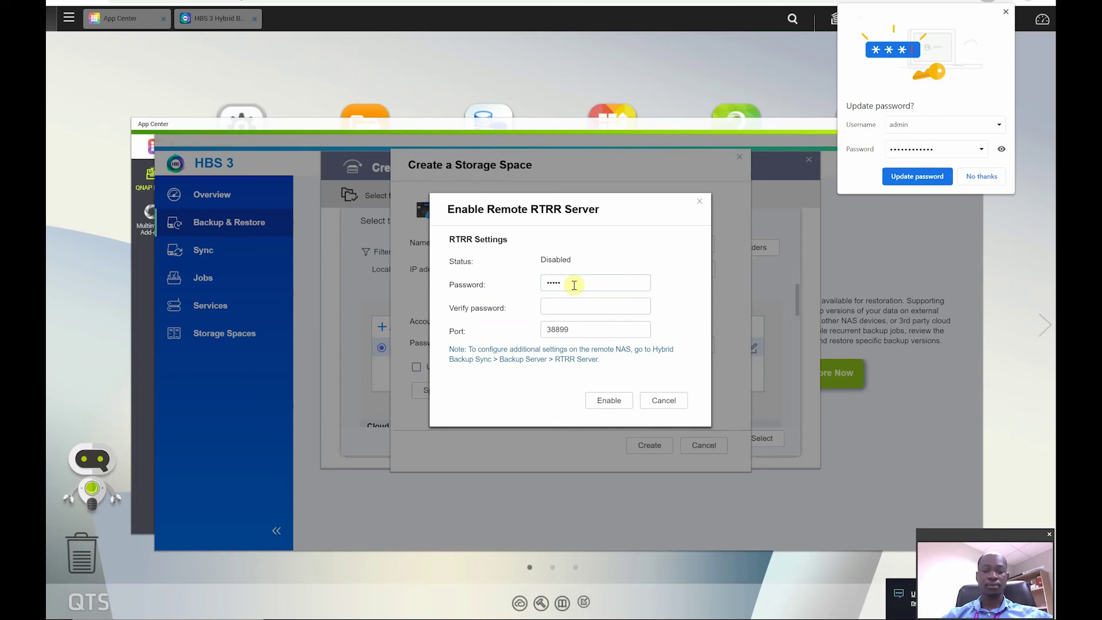
pyautogui.write('•••••••')
pyautogui.press('Tab')
pyautogui.write('••••••••••••')
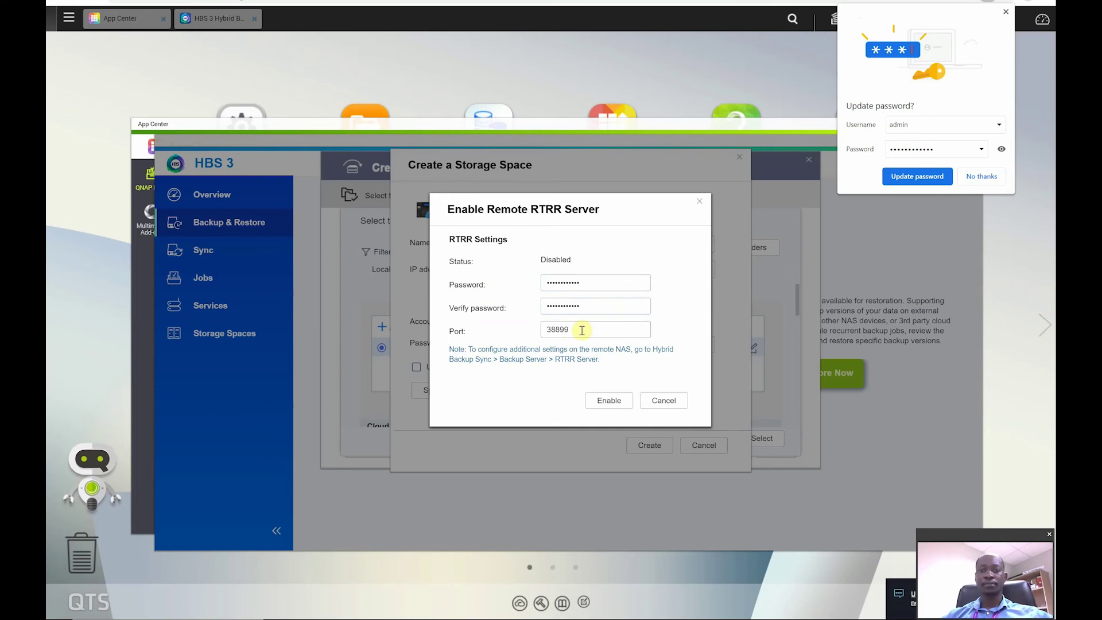
pyautogui.click(609, 400)
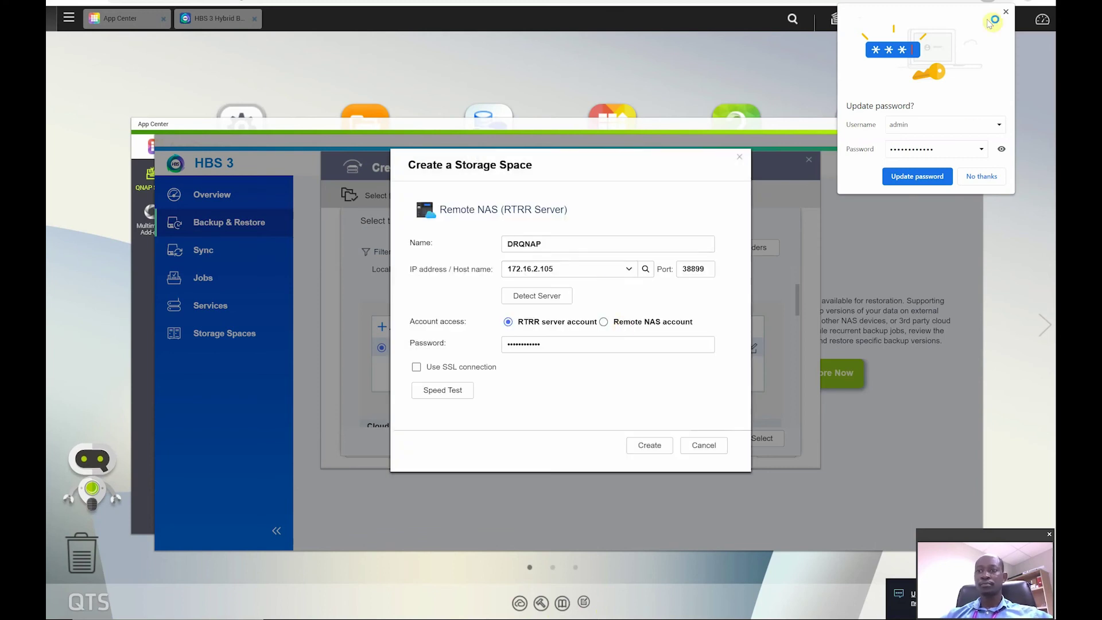
# - Dismiss the browser password popup, confirm DRQNAP shows Connected, and create the storage space
pyautogui.click(1006, 11)
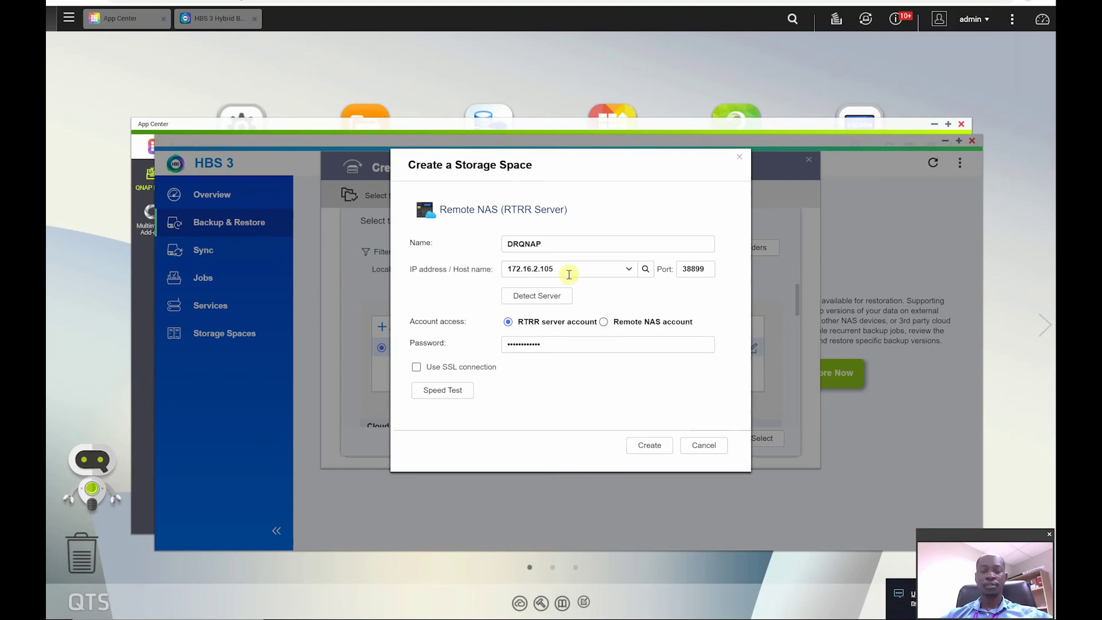
pyautogui.click(540, 297)
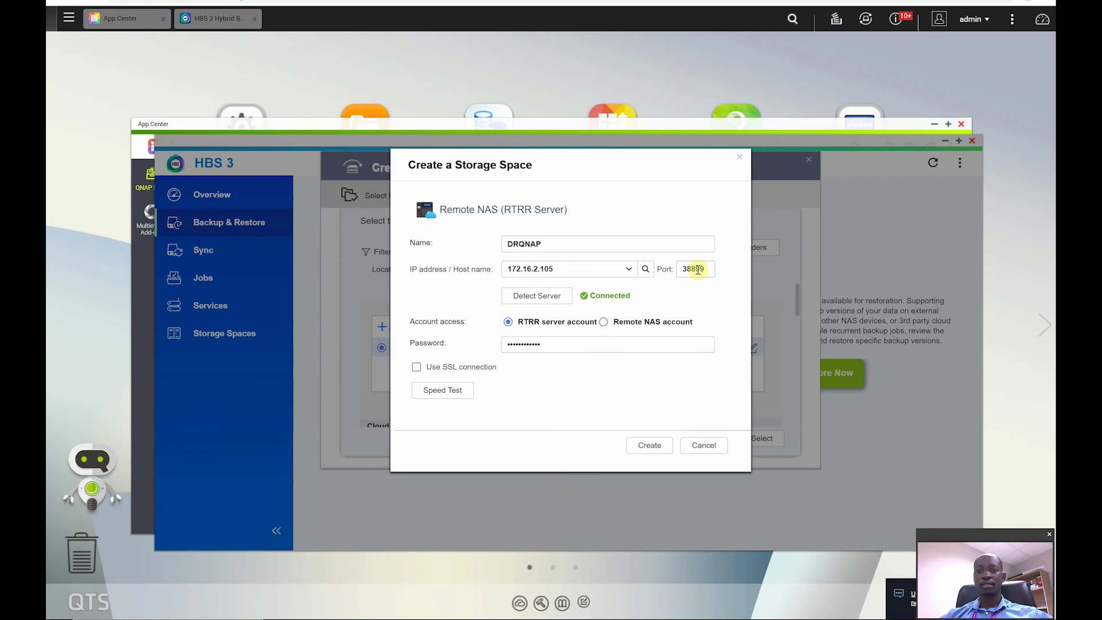
pyautogui.click(652, 445)
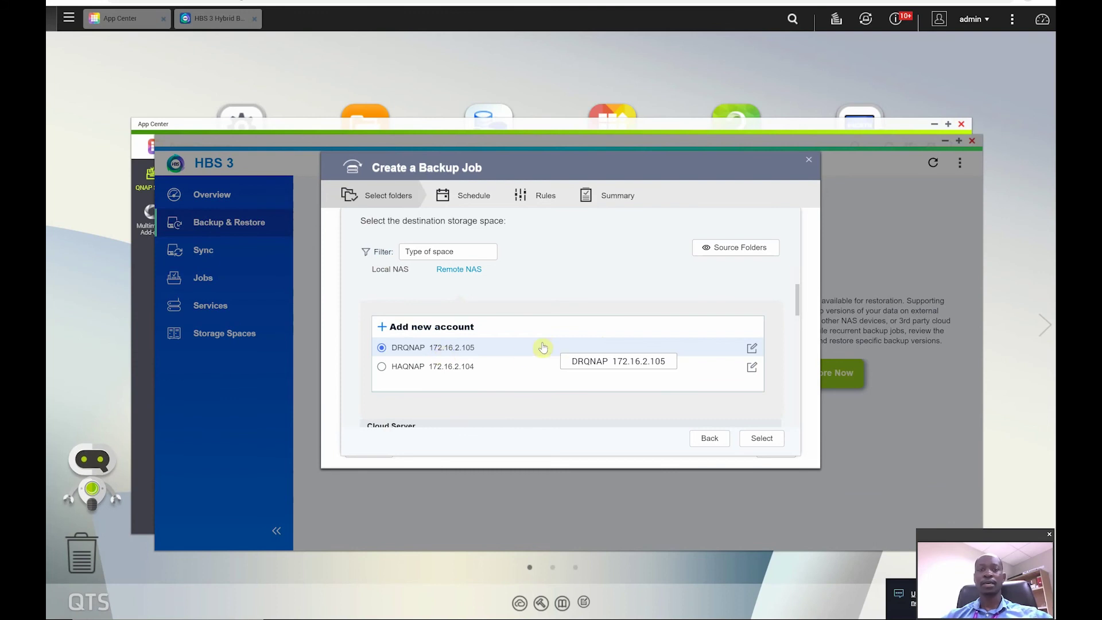
# - Review the source folders, then set the destination to the /HOBk folder on DRQNAP
pyautogui.click(740, 247)
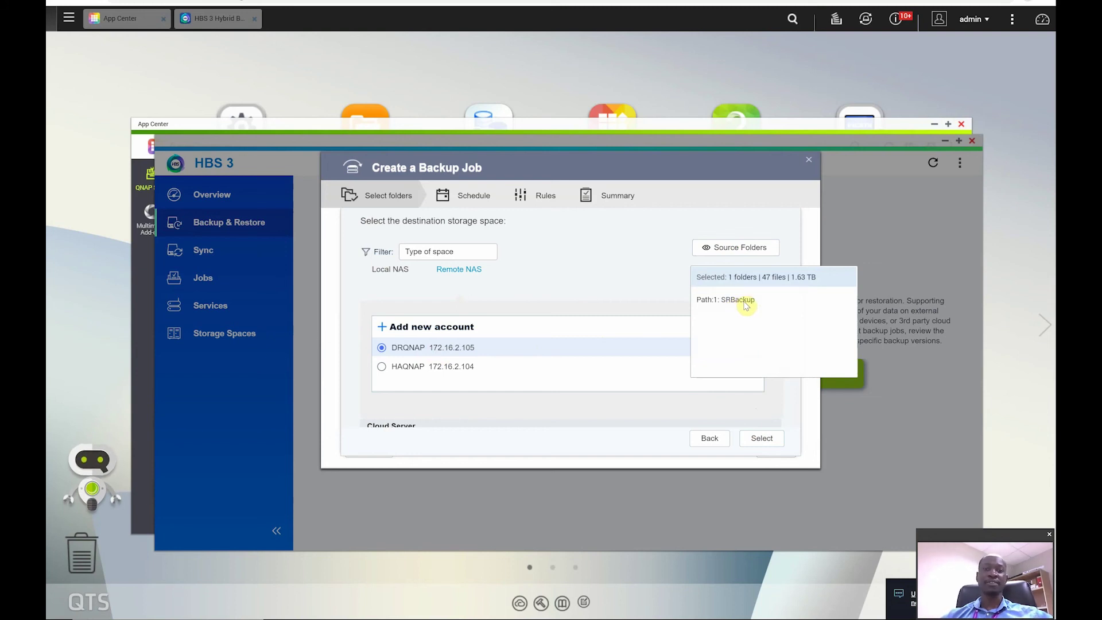
pyautogui.click(577, 262)
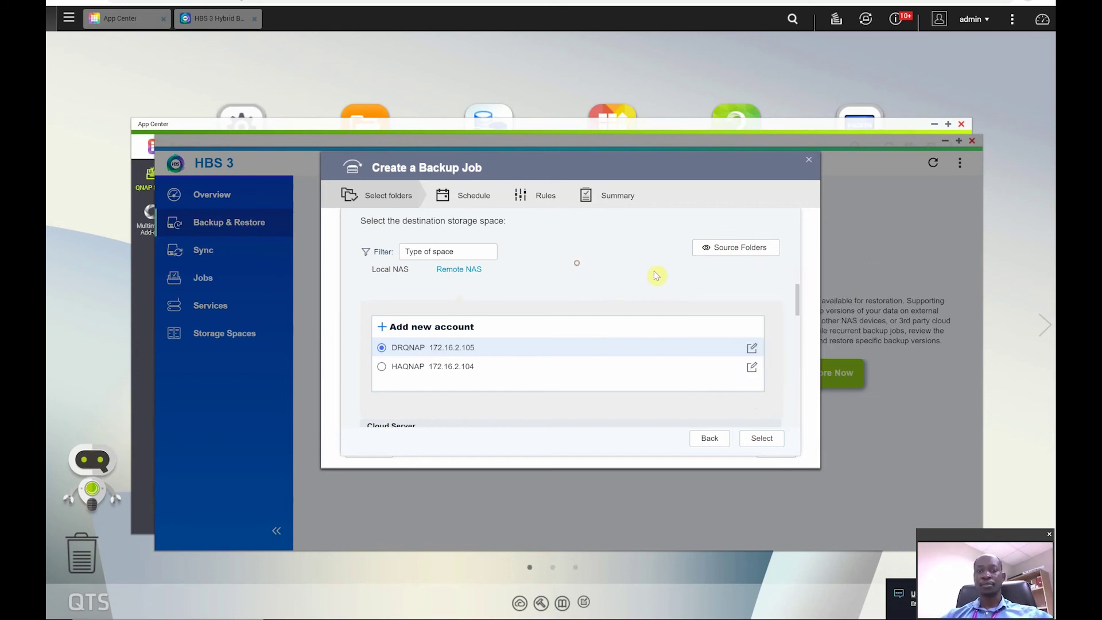
pyautogui.click(760, 439)
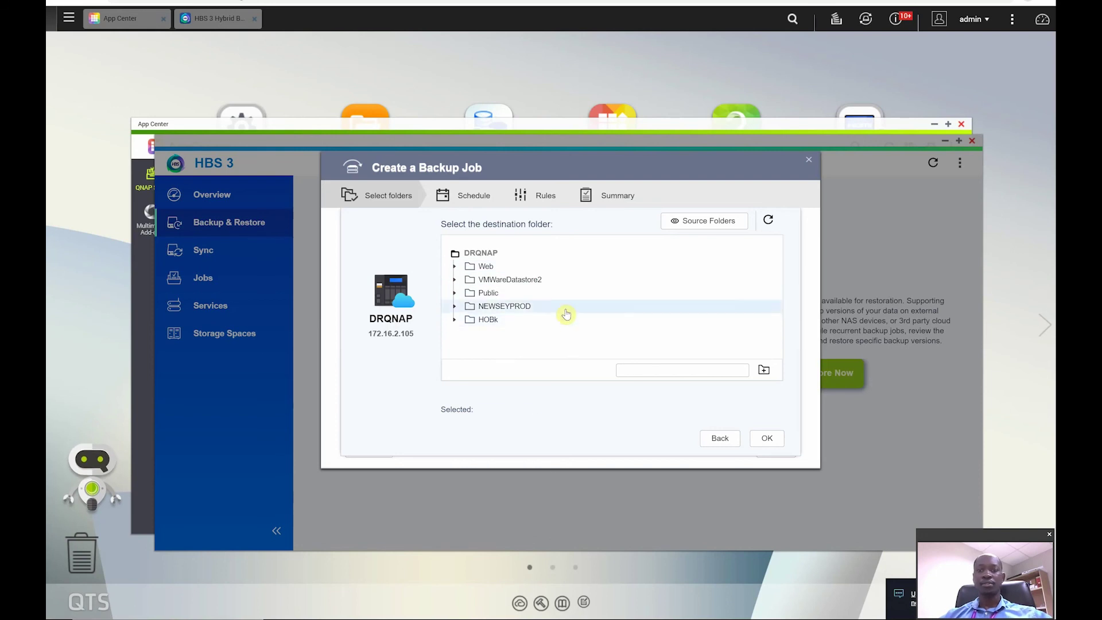
pyautogui.click(563, 318)
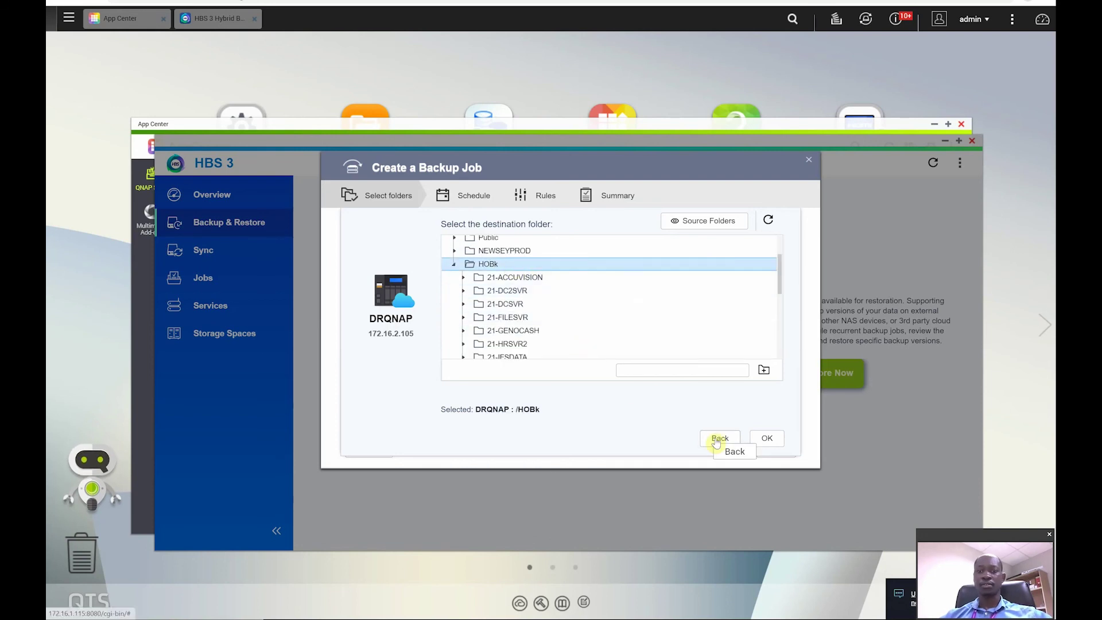
pyautogui.click(769, 439)
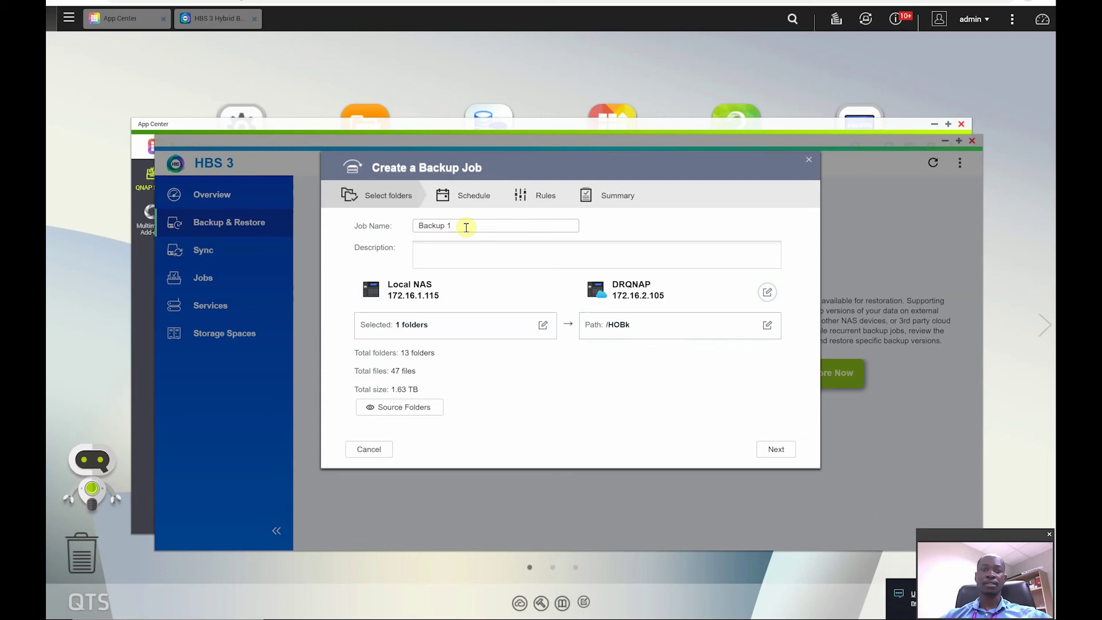
# - Rename the job from 'Backup 1' to NAS-2-NAS and continue to the Schedule step
pyautogui.moveTo(466, 227); pyautogui.dragTo(381, 225)
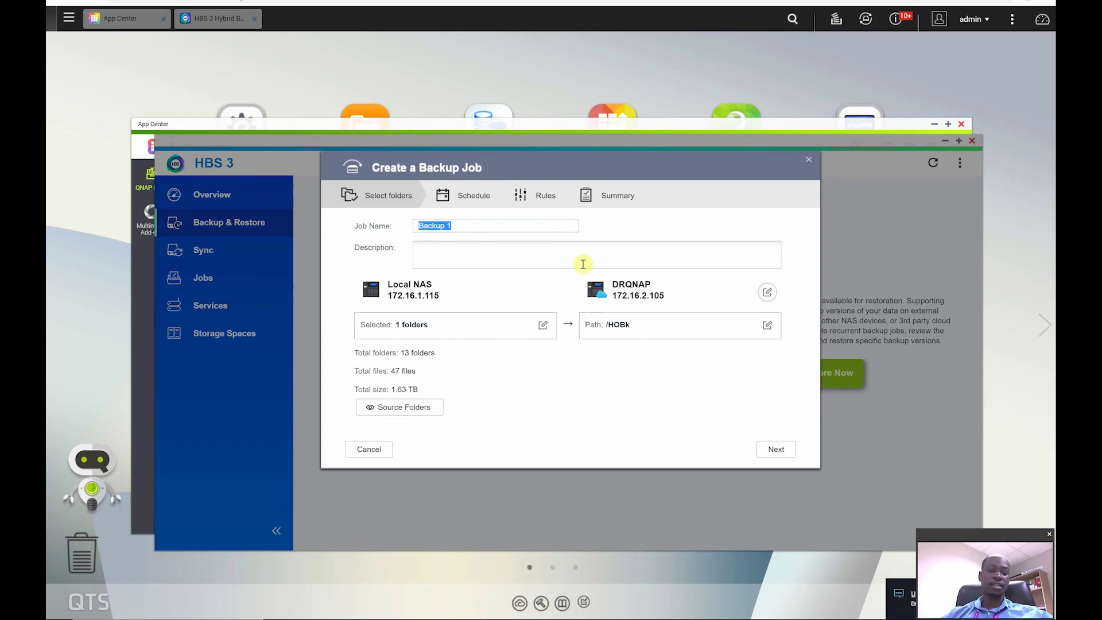
pyautogui.write('NAS-2-NAS')
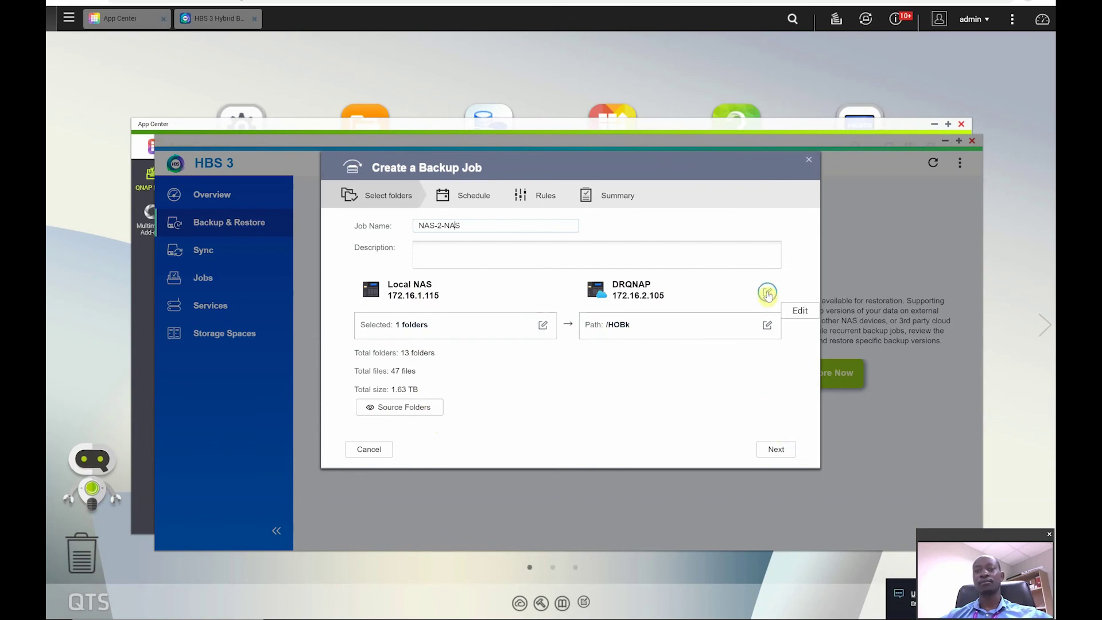
pyautogui.click(777, 450)
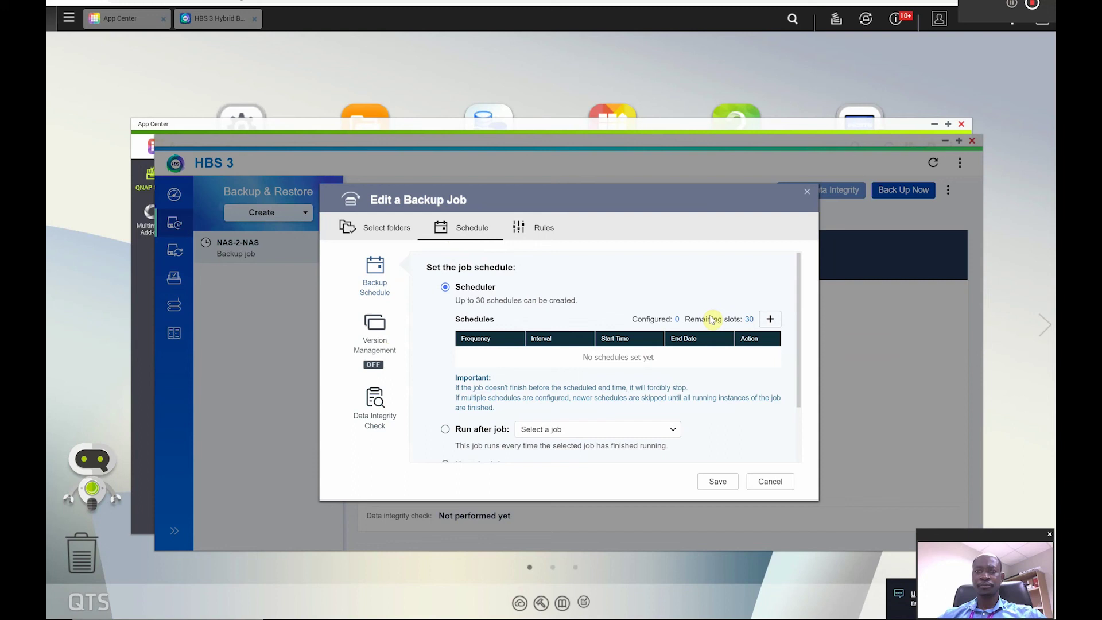
# - Add a Daily schedule starting at 17:00 with the end date left unchecked
pyautogui.click(771, 319)
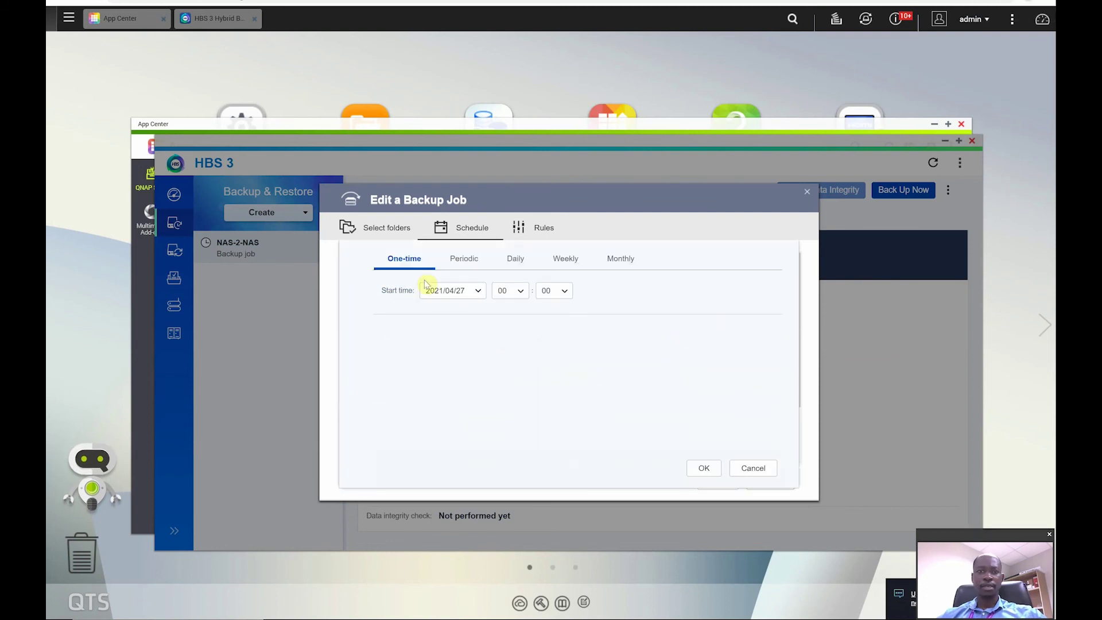
pyautogui.click(462, 265)
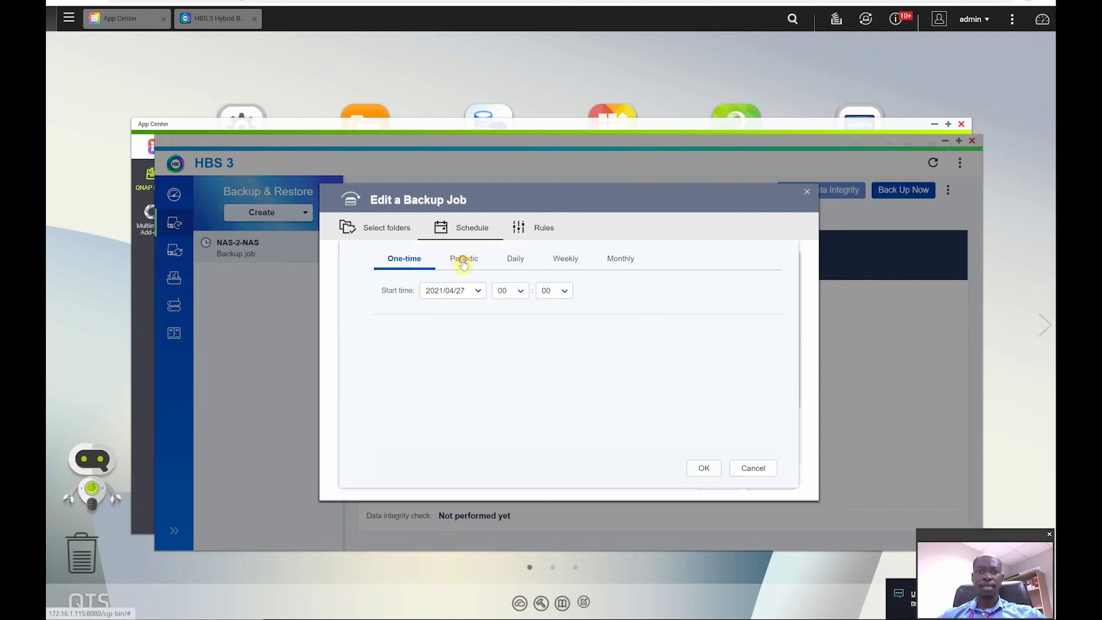
pyautogui.click(515, 264)
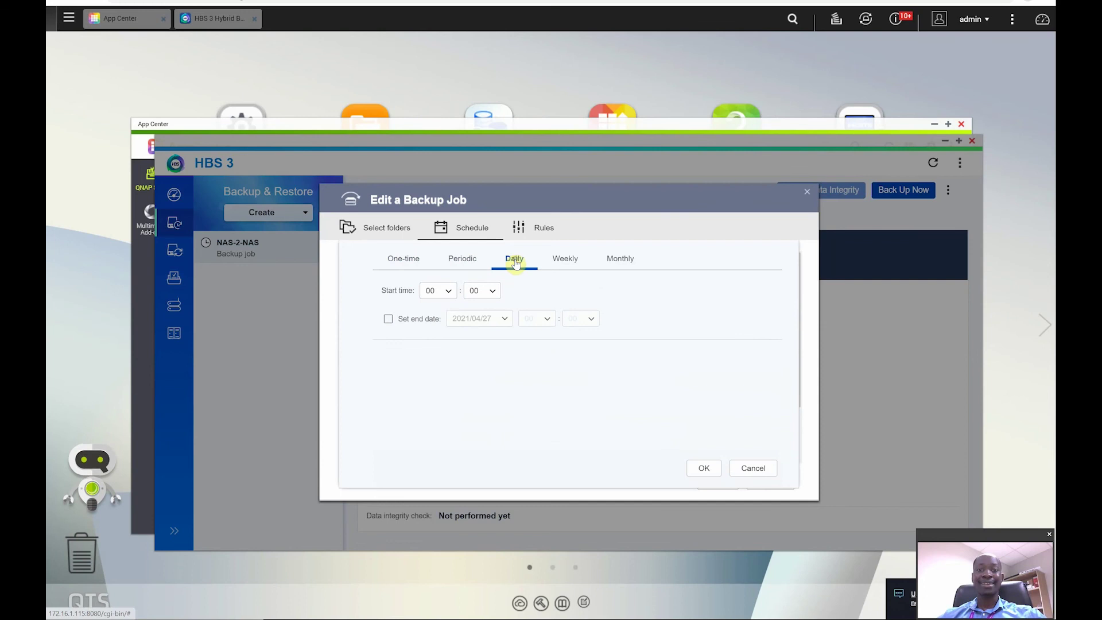
pyautogui.click(450, 291)
pyautogui.scroll(-3, 432, 445)
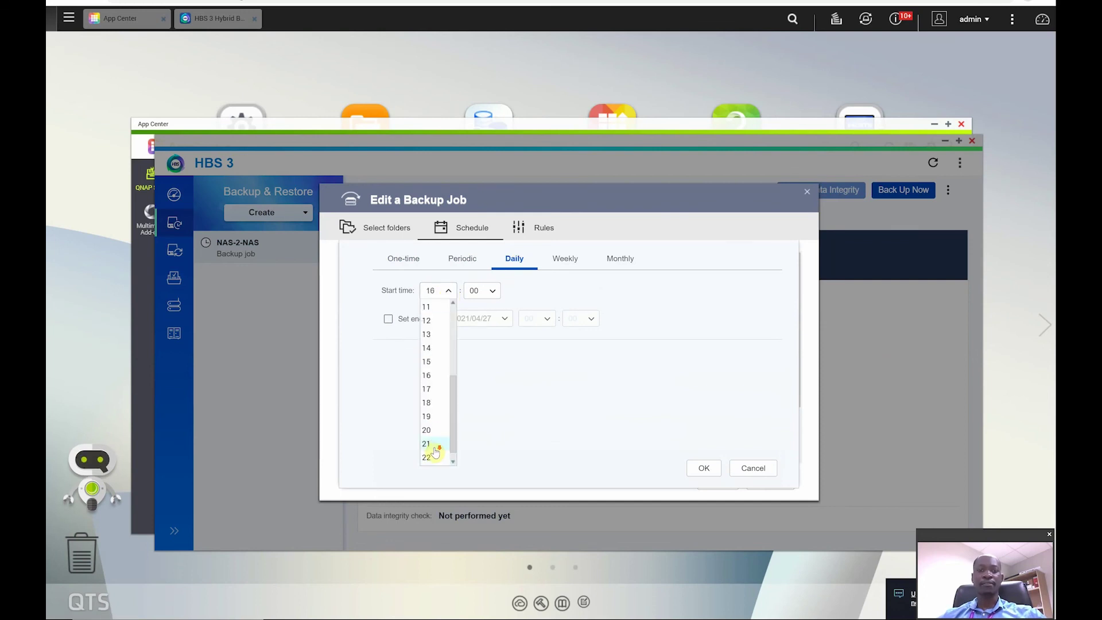
pyautogui.click(435, 389)
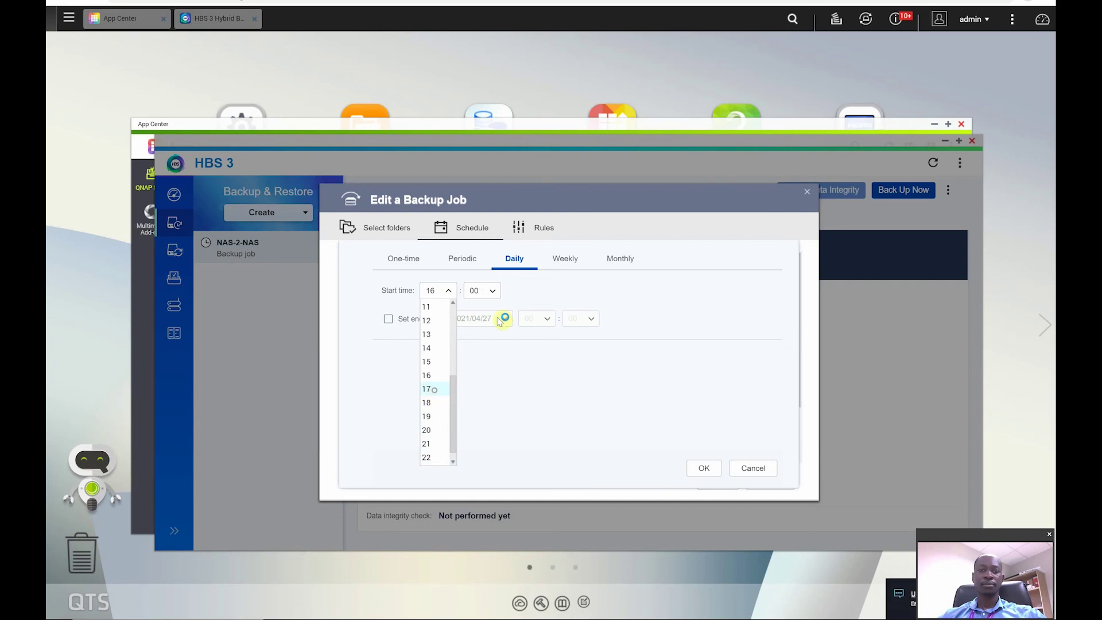
pyautogui.click(503, 304)
pyautogui.click(414, 322)
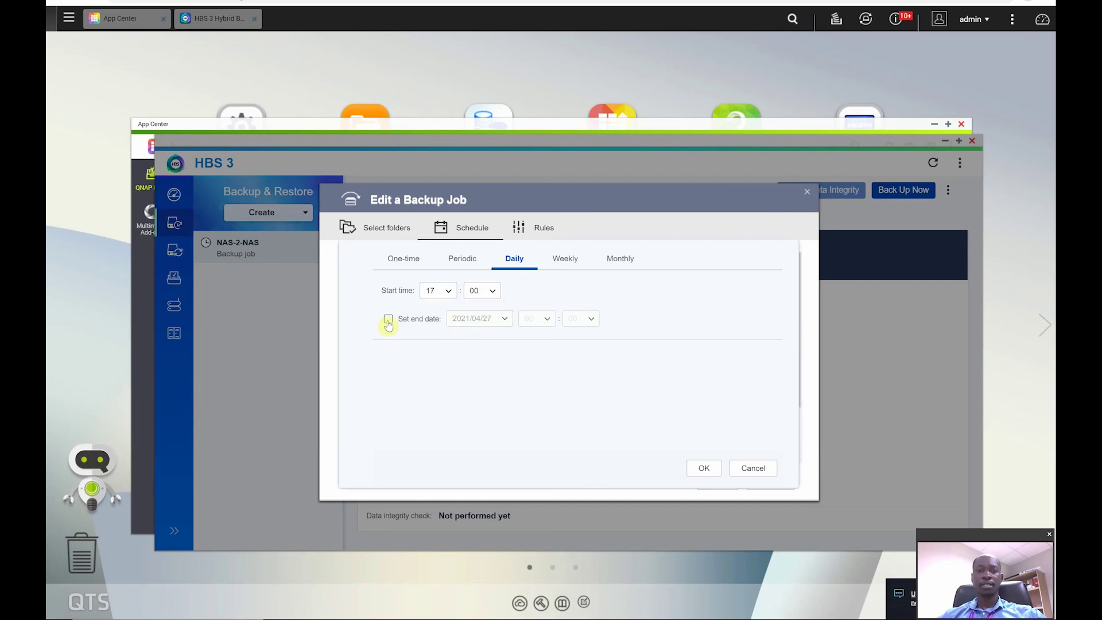
pyautogui.click(388, 322)
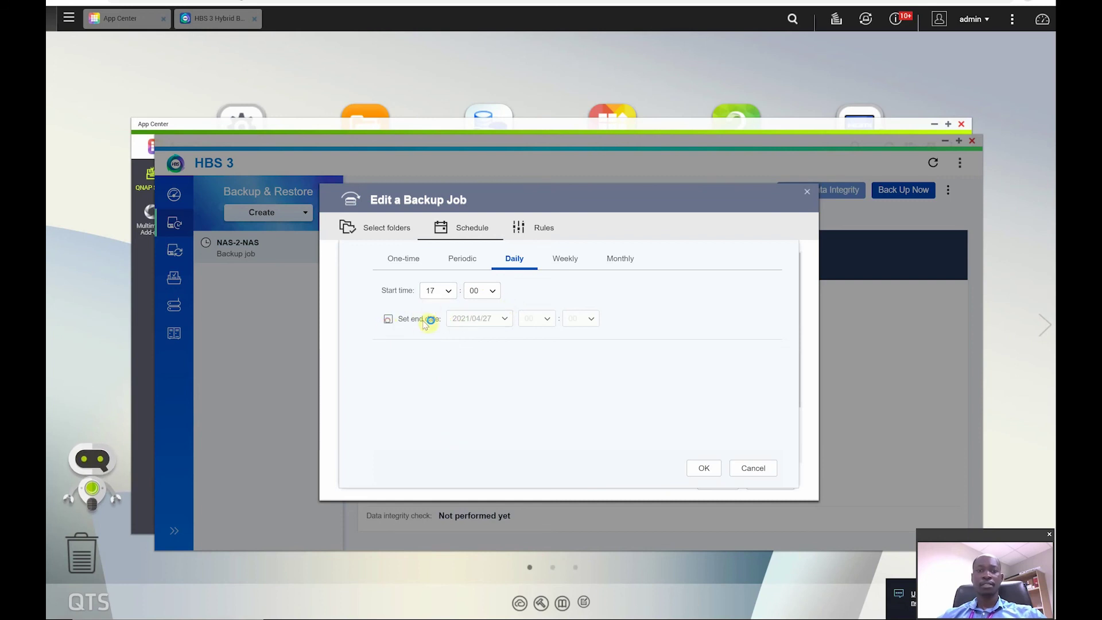
pyautogui.click(390, 320)
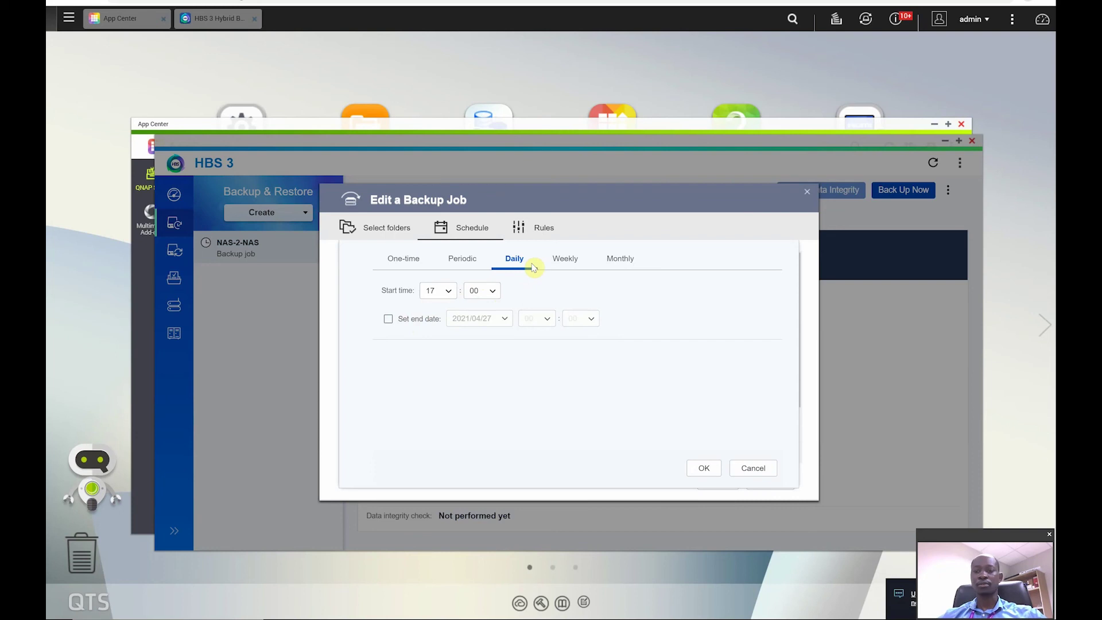
pyautogui.click(705, 469)
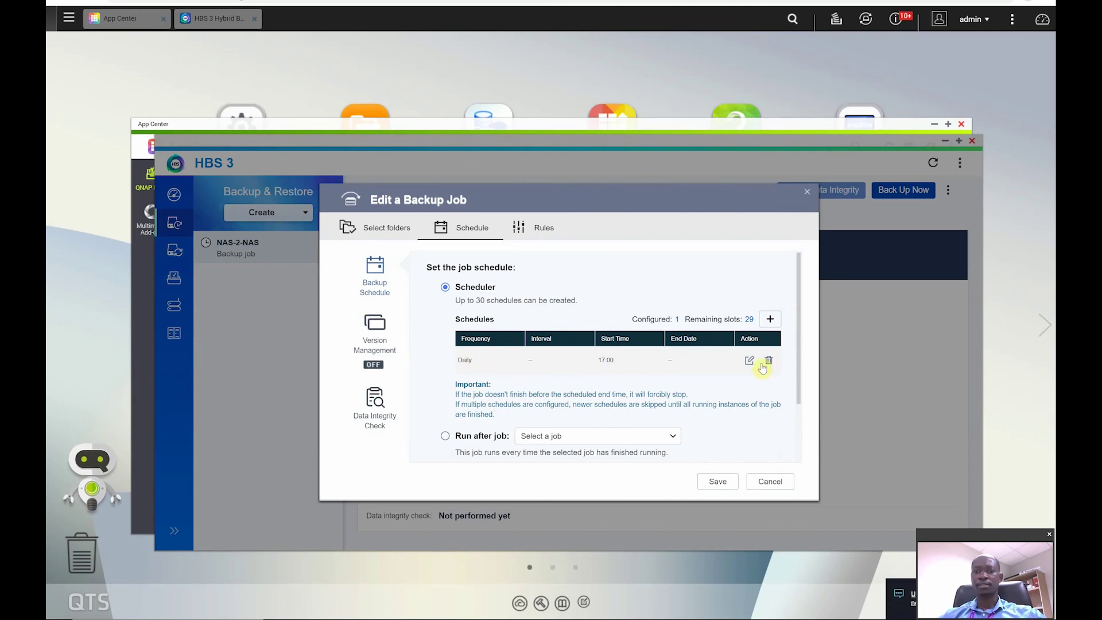
# - Scroll down the Schedule panel to bring the Save button into view
pyautogui.scroll(-2, 566, 393)
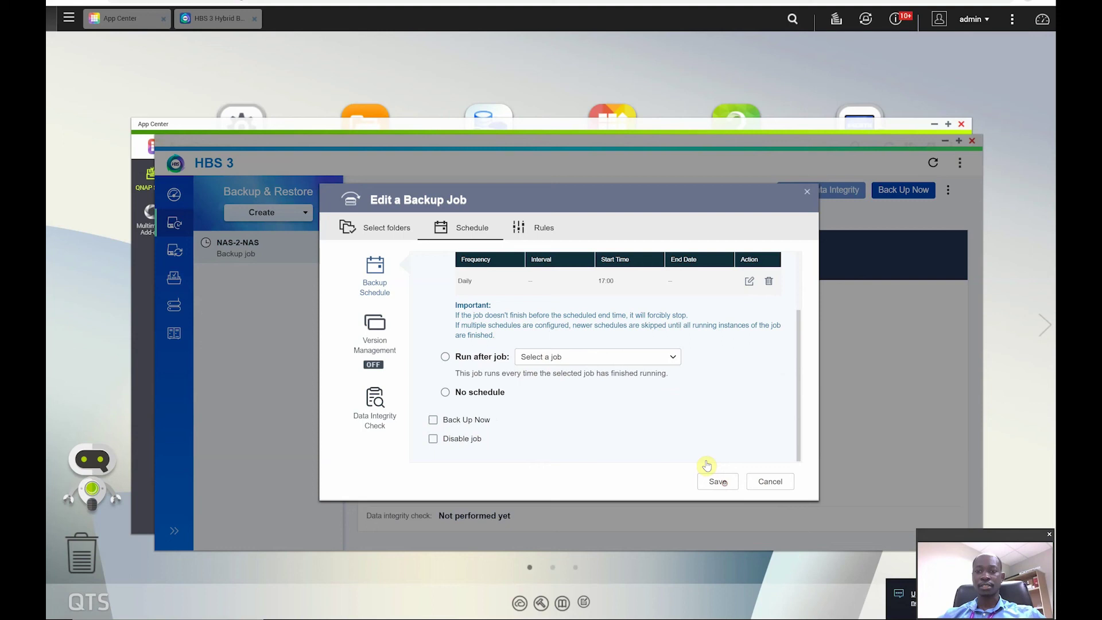